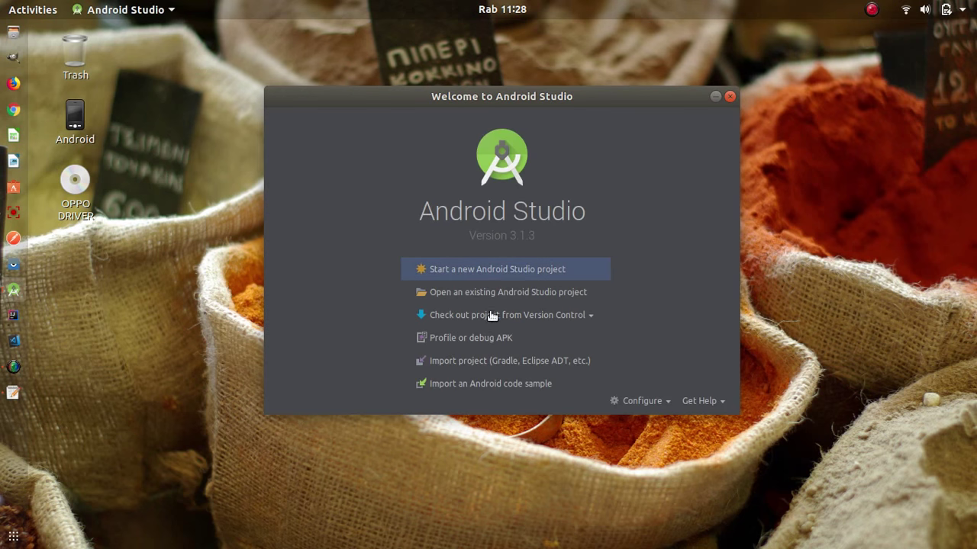
# Start a new Android Studio project from the welcome window
pyautogui.click(510, 272)
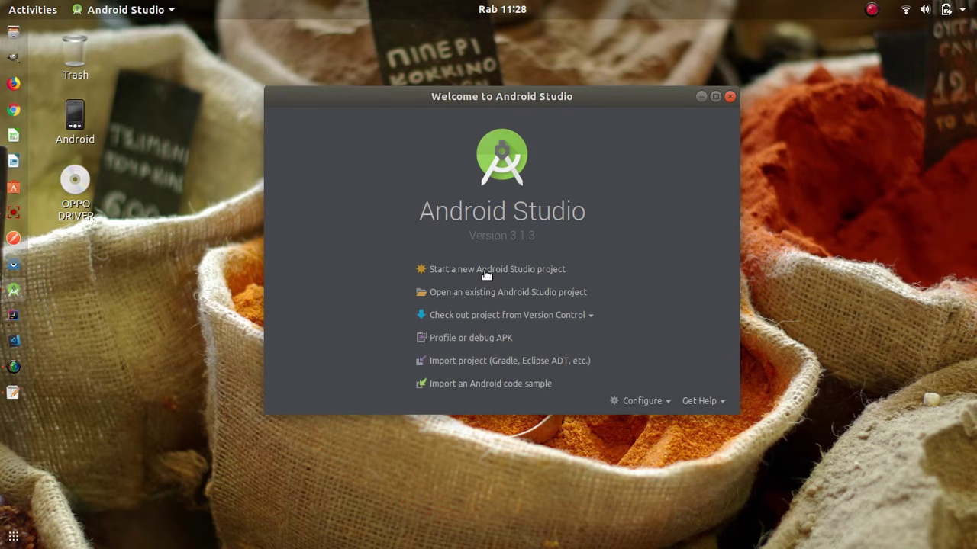
pyautogui.moveTo(523, 97); pyautogui.dragTo(511, 115)
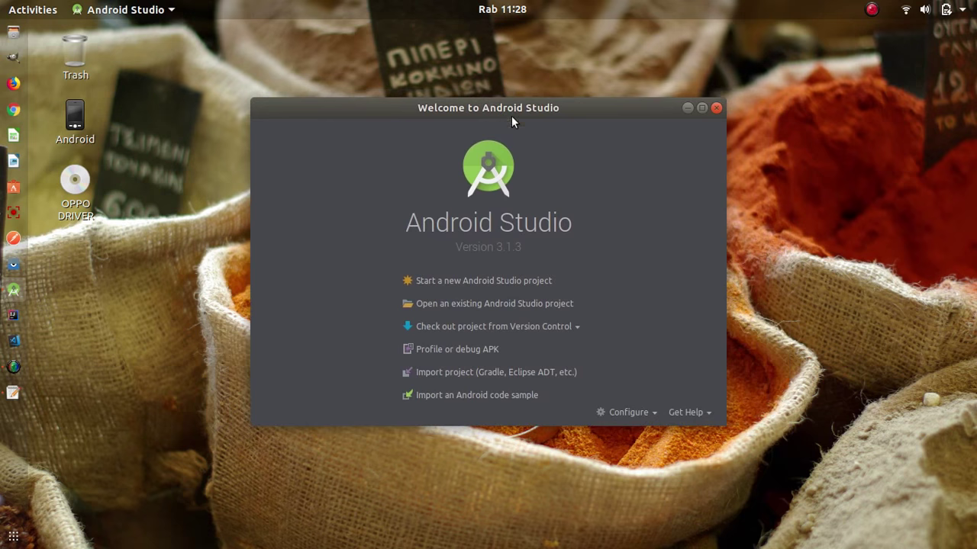
pyautogui.click(486, 280)
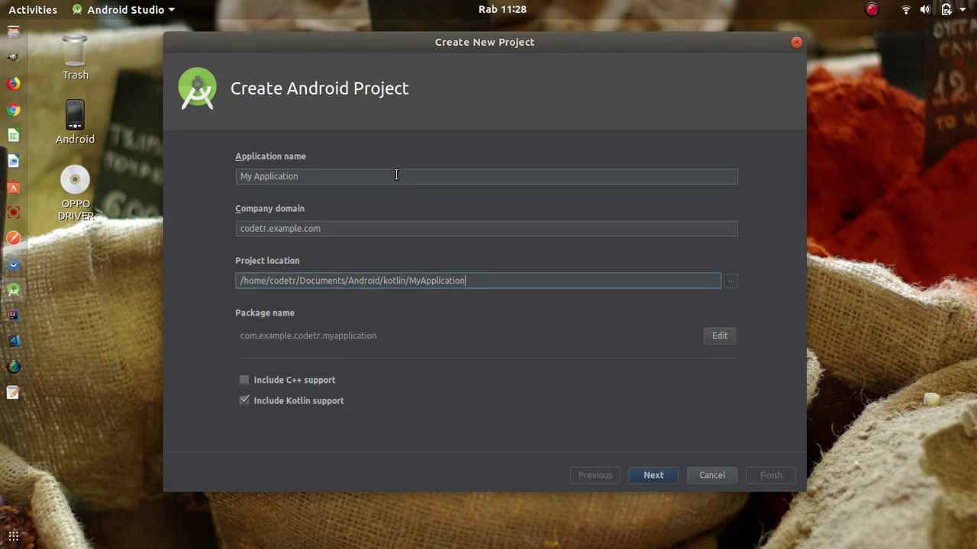
# Name the application Chat
pyautogui.tripleClick(349, 176)
pyautogui.write('Ch')
pyautogui.press('BackSpace')
pyautogui.write('hat')
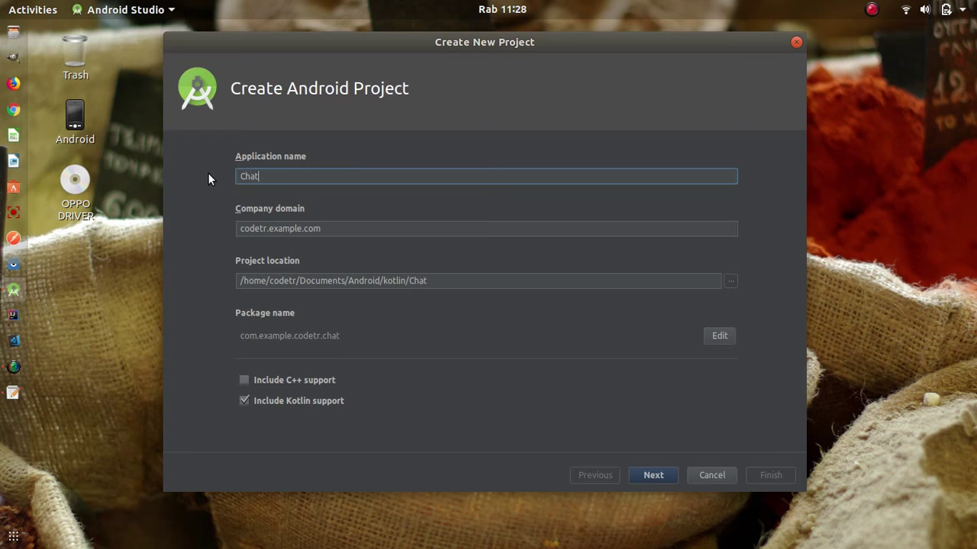
# Change the application name to Whatsapp
pyautogui.press('BackSpace')
pyautogui.press('BackSpace')
pyautogui.press('BackSpace')
pyautogui.press('BackSpace')
pyautogui.write('WHatchap')
pyautogui.press('BackSpace')
pyautogui.press('BackSpace')
pyautogui.press('BackSpace')
pyautogui.press('BackSpace')
pyautogui.press('BackSpace')
pyautogui.press('BackSpace')
pyautogui.press('BackSpace')
pyautogui.press('BackSpace')
pyautogui.write('Whatsapp')
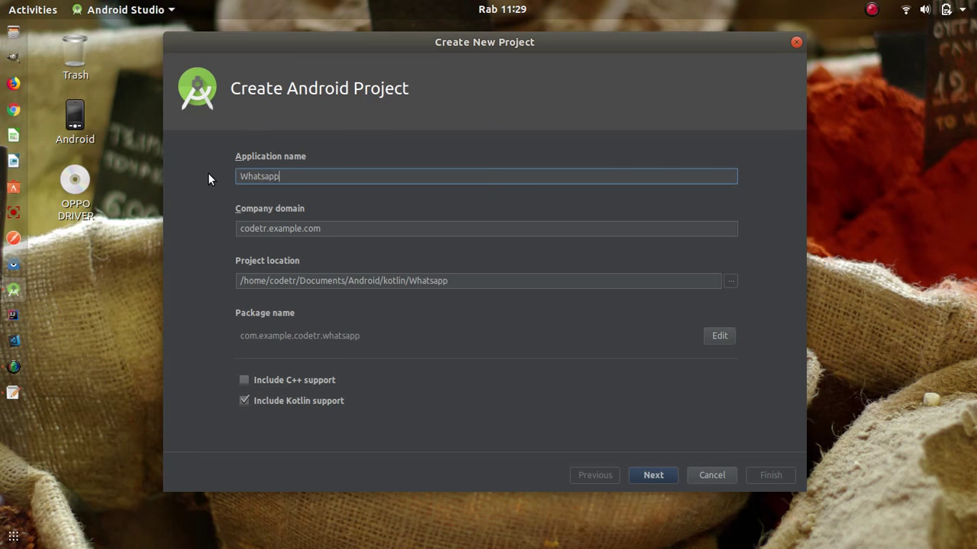
# Insert a youtube folder before Whatsapp in the project location so the path ends in kotlin/youtube/Whatsapp
pyautogui.click(409, 280)
pyautogui.write('Newo')
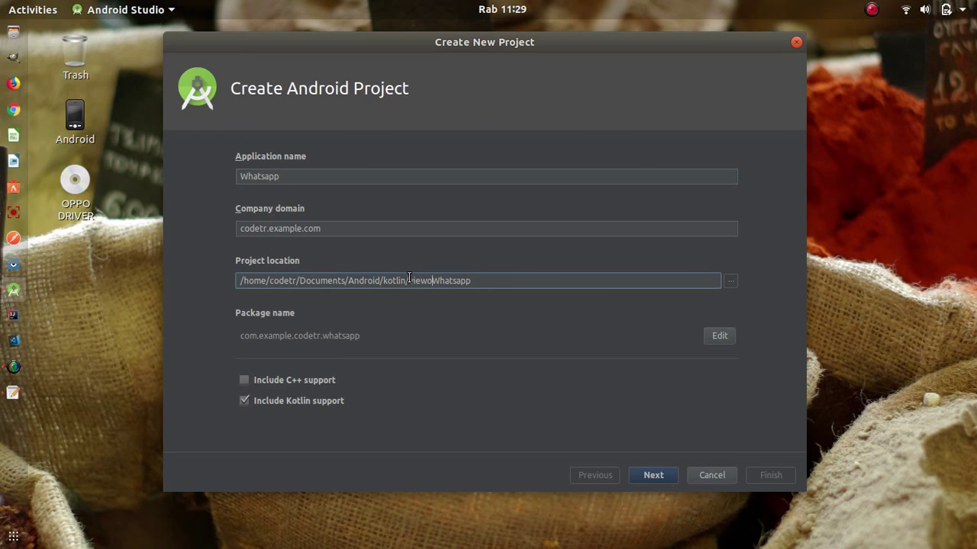
pyautogui.press('BackSpace')
pyautogui.press('BackSpace')
pyautogui.press('BackSpace')
pyautogui.press('BackSpace')
pyautogui.write('Noutube/')
# Shorten the company domain to codetr.com
pyautogui.click(302, 230)
pyautogui.press('BackSpace')
pyautogui.press('BackSpace')
pyautogui.press('BackSpace')
pyautogui.press('BackSpace')
pyautogui.press('BackSpace')
pyautogui.press('BackSpace')
pyautogui.press('BackSpace')
pyautogui.press('BackSpace')
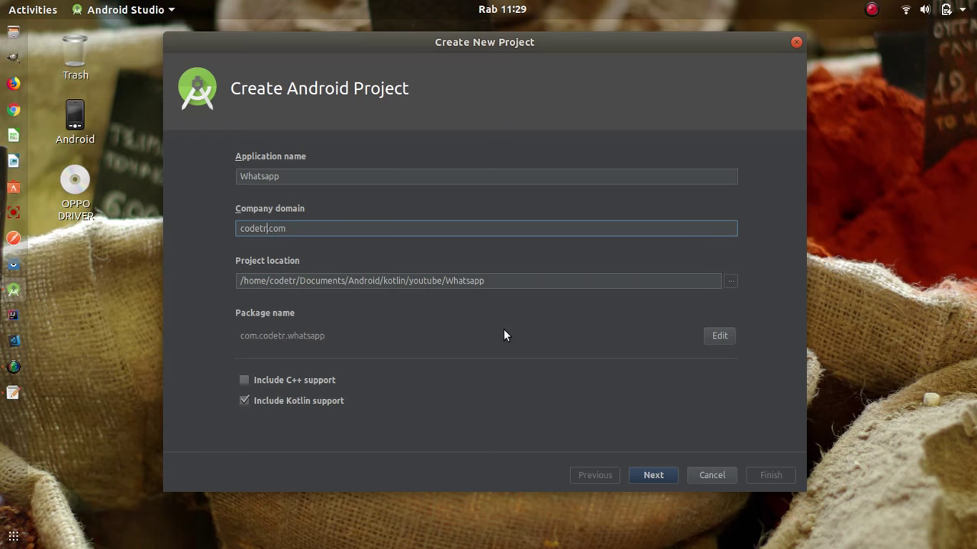
# Keep Phone and Tablet with API 15 as the target, finish creating the project with the remaining defaults, and dismiss the startup tip
pyautogui.click(653, 477)
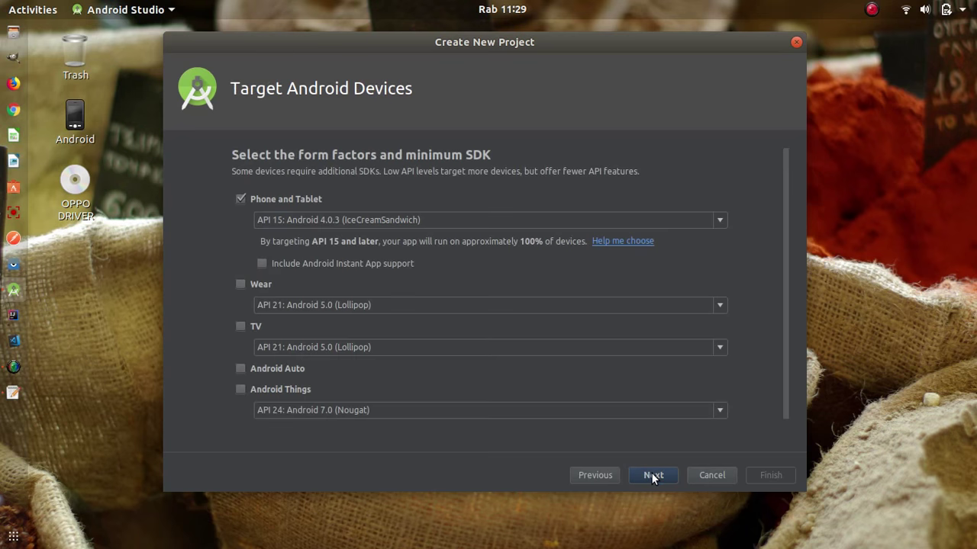
pyautogui.click(651, 475)
pyautogui.click(657, 476)
pyautogui.click(765, 475)
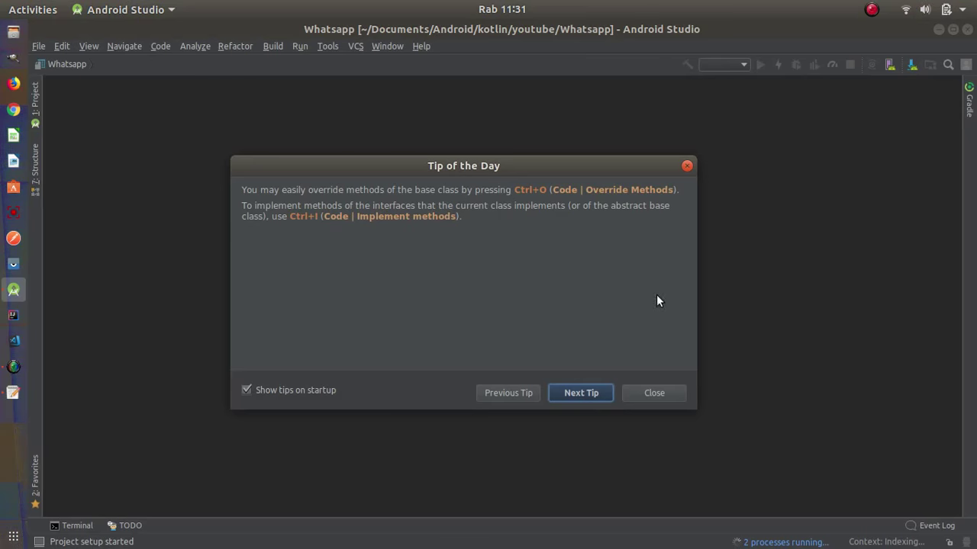
pyautogui.click(665, 393)
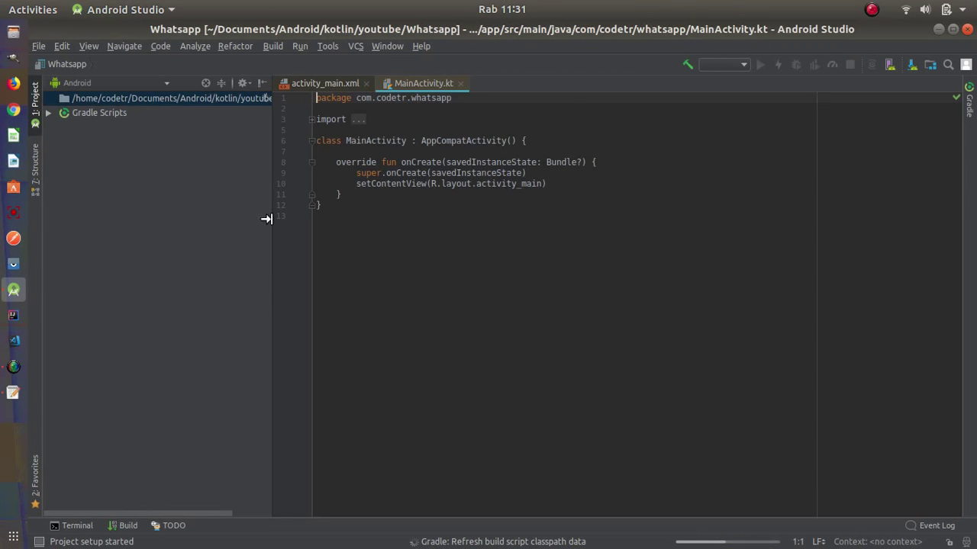
# Narrow the project tree area and show the activity_main.xml layout file
pyautogui.moveTo(241, 241); pyautogui.dragTo(276, 248)
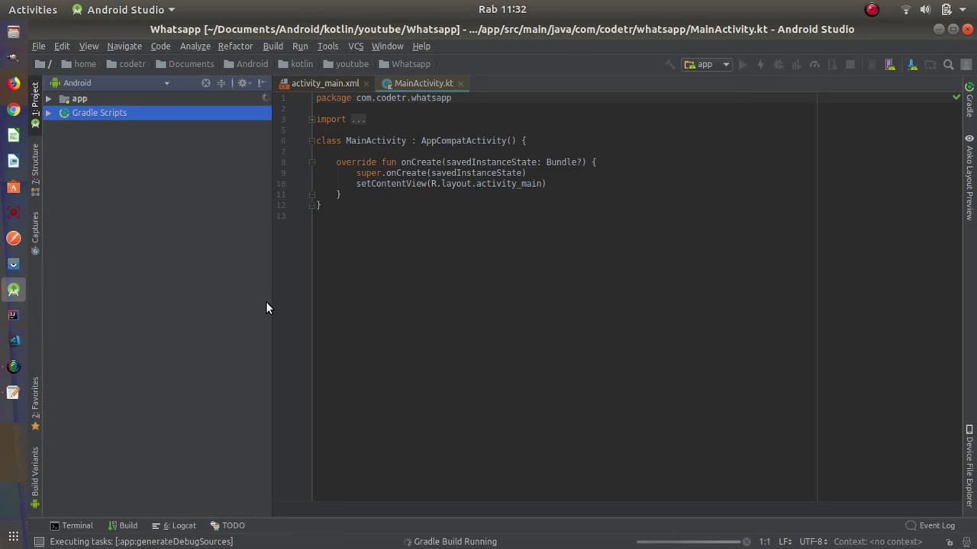
pyautogui.moveTo(270, 307); pyautogui.dragTo(192, 309)
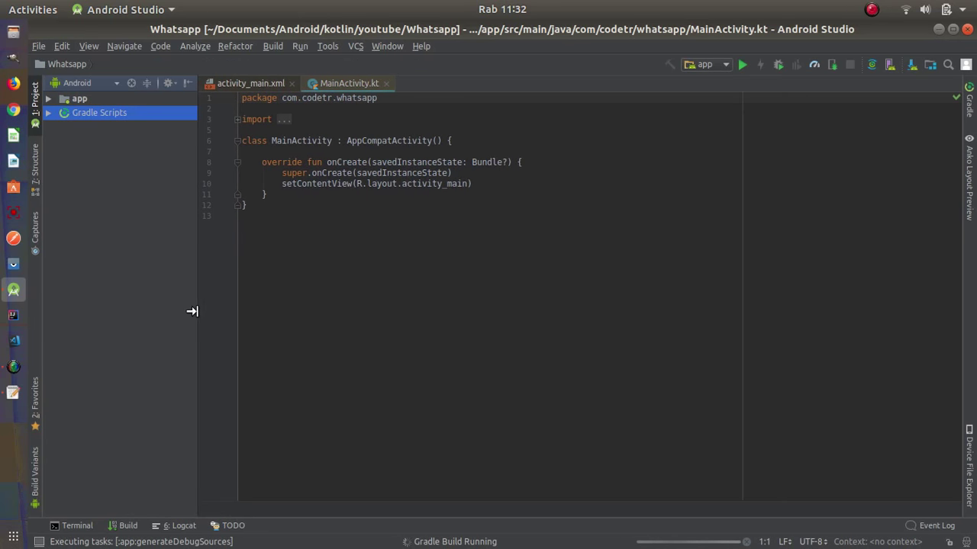
pyautogui.click(260, 82)
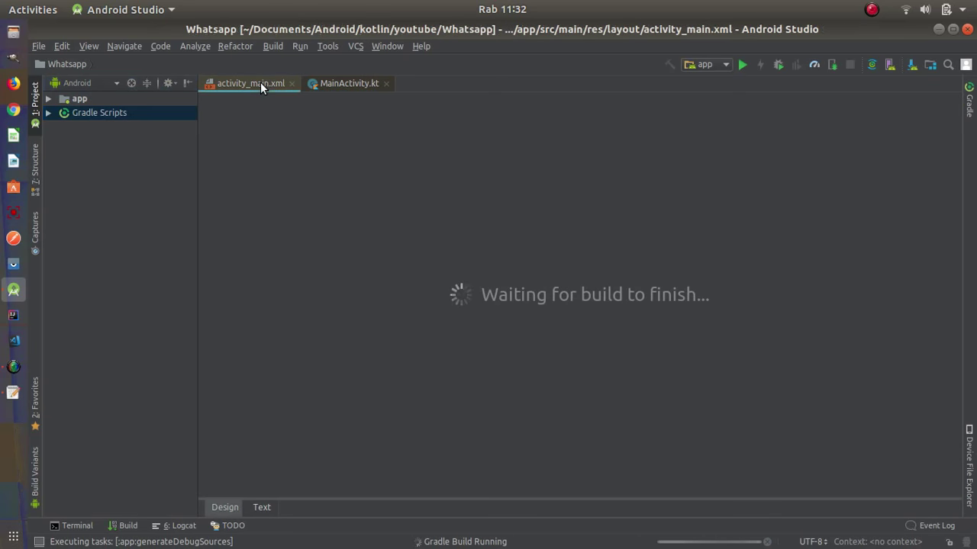